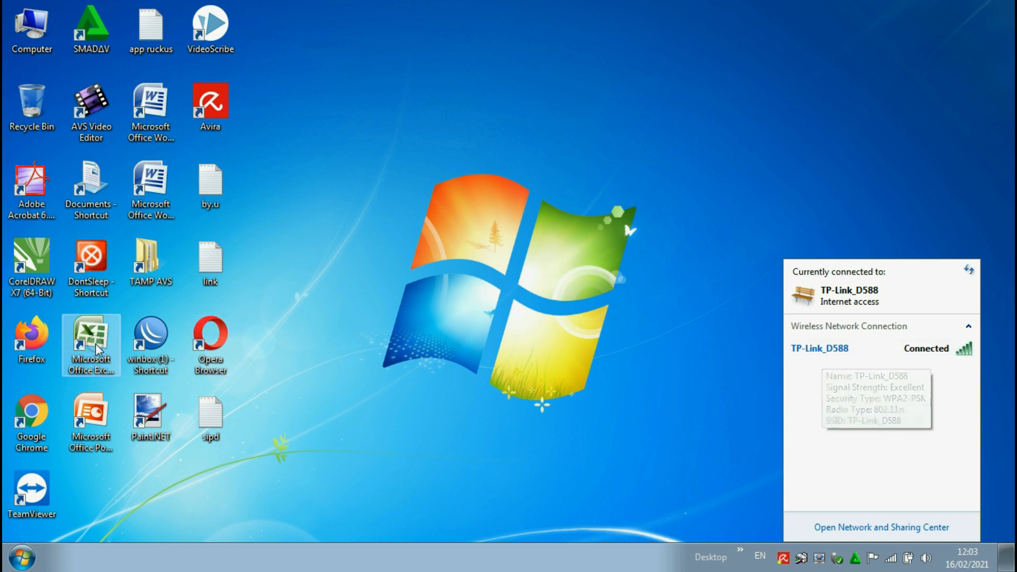
- Launch Chrome and browse to 10.10.10.33, changing the suggested 10.10.10.1 address
{"action": "left_click", "coordinate": [33, 411]}
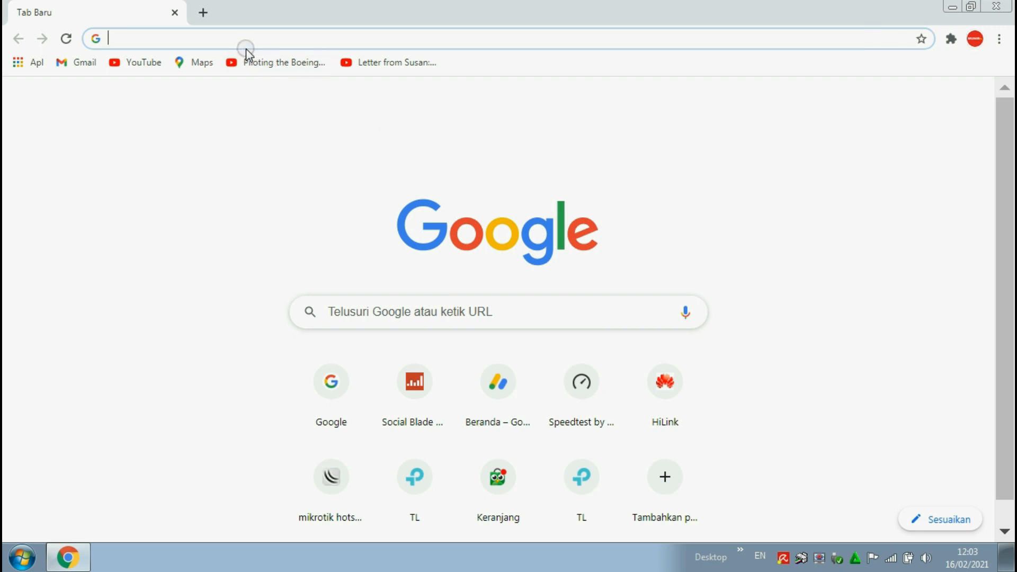
{"action": "type", "text": "1"}
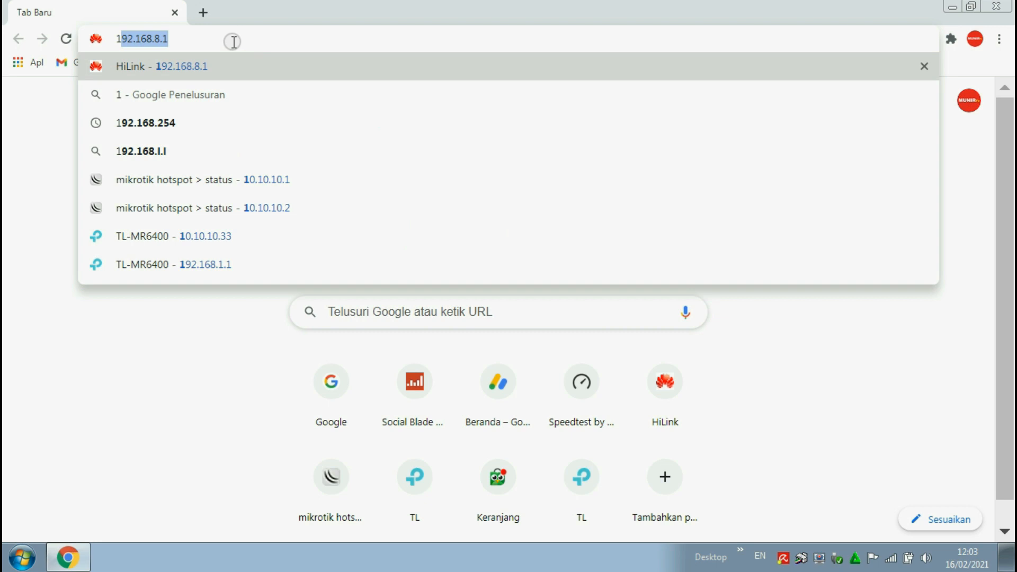
{"action": "type", "text": "0.10.10"}
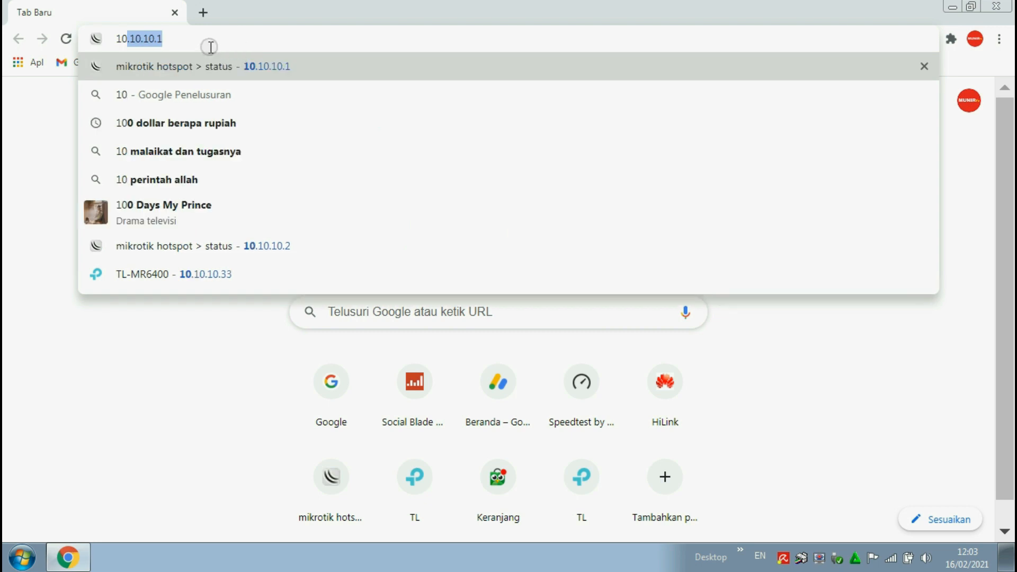
{"action": "key", "text": "Right"}
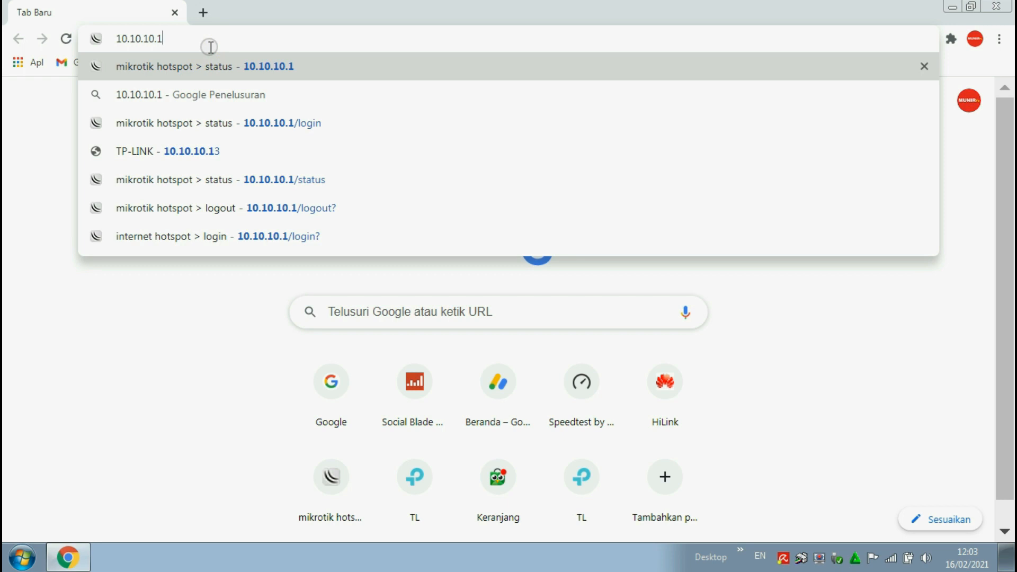
{"action": "key", "text": "BackSpace"}
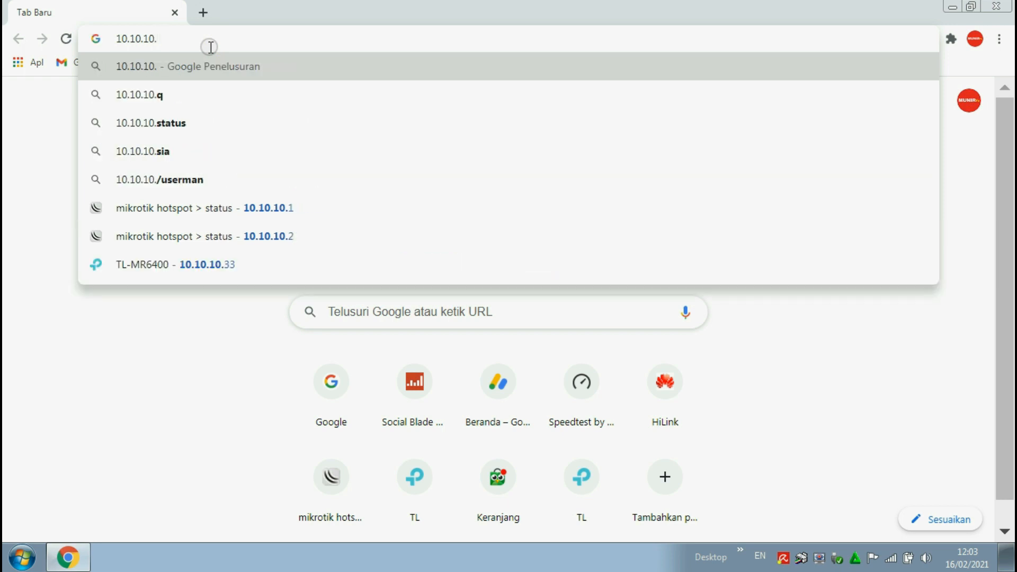
{"action": "type", "text": "33"}
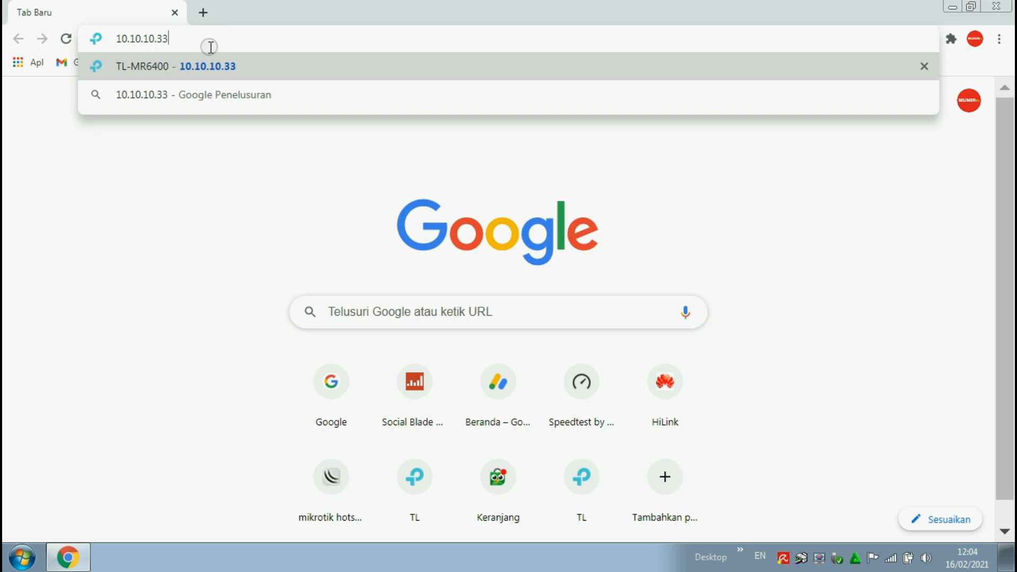
{"action": "left_click", "coordinate": [225, 68]}
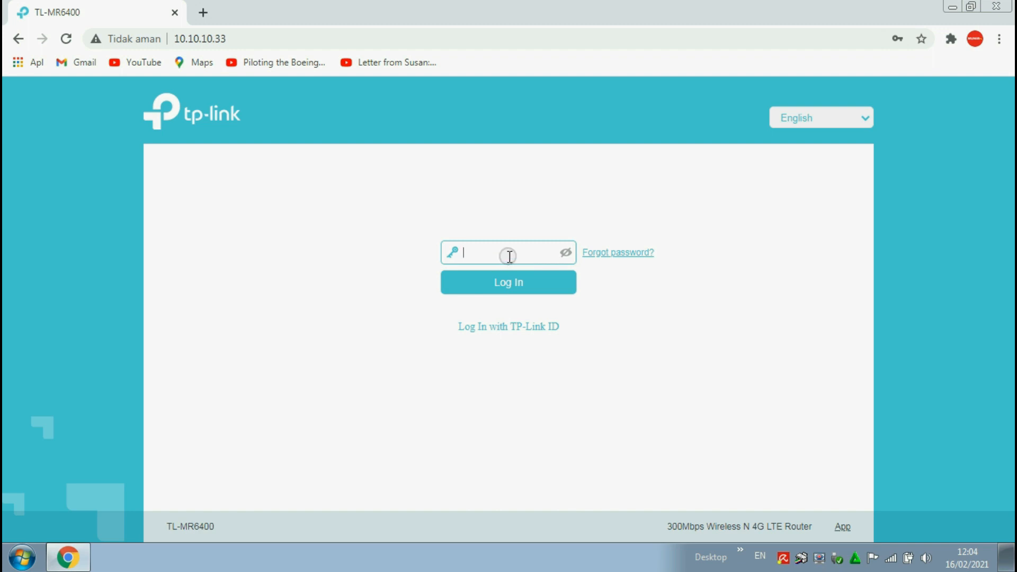
- Enter the router's admin password and log in to the TL-MR6400
{"action": "left_click", "coordinate": [509, 254]}
{"action": "left_click", "coordinate": [513, 283]}
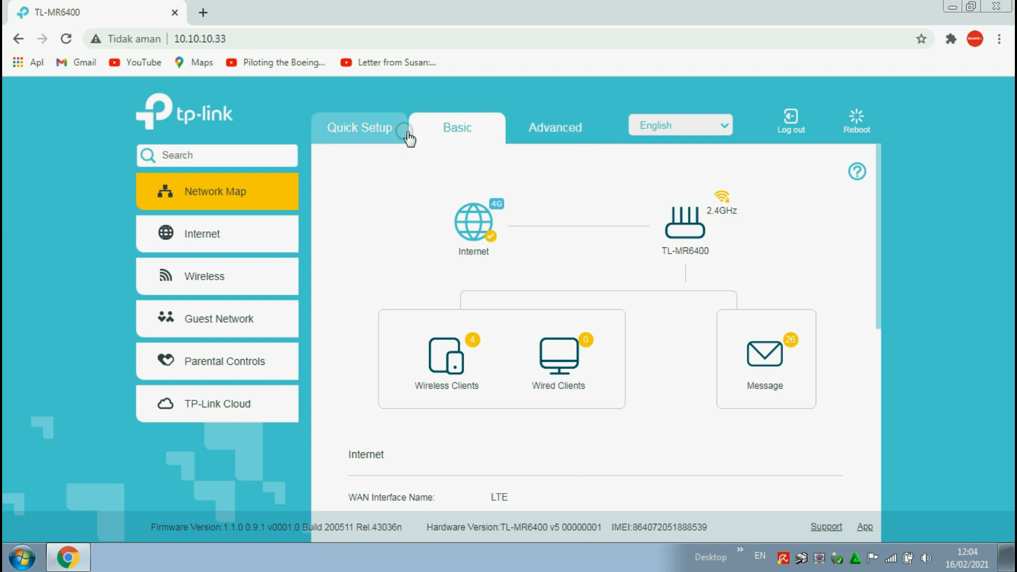
- Go to Advanced > Wireless > Advanced Settings and reload that page
{"action": "left_click", "coordinate": [560, 136]}
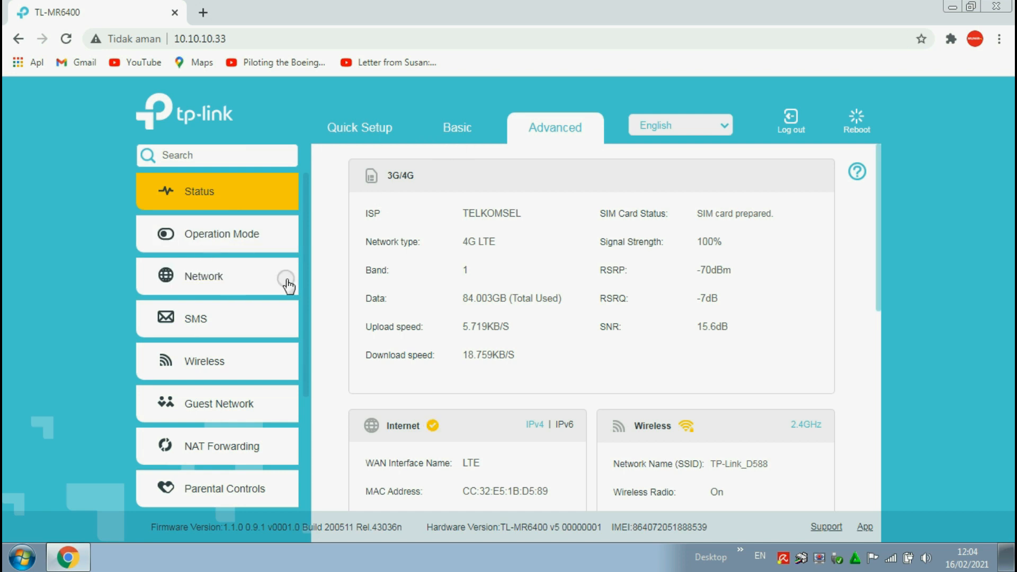
{"action": "left_click", "coordinate": [215, 366]}
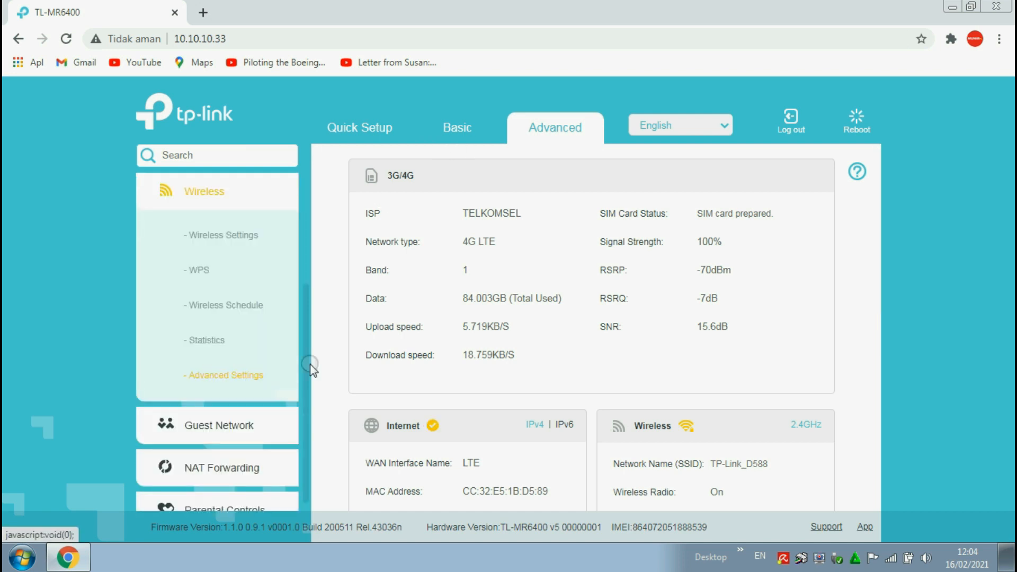
{"action": "left_click", "coordinate": [214, 377]}
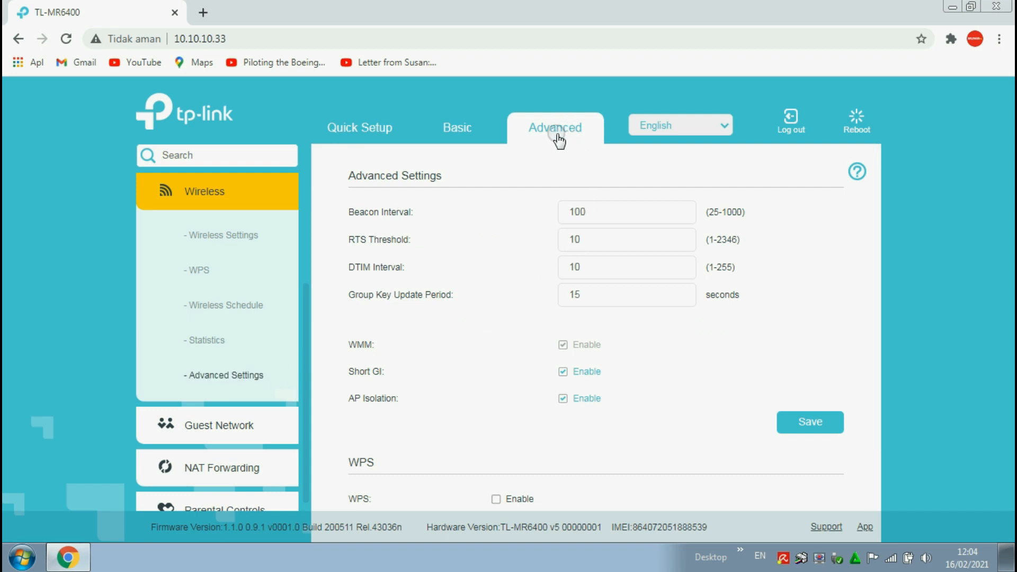
{"action": "left_click", "coordinate": [220, 423]}
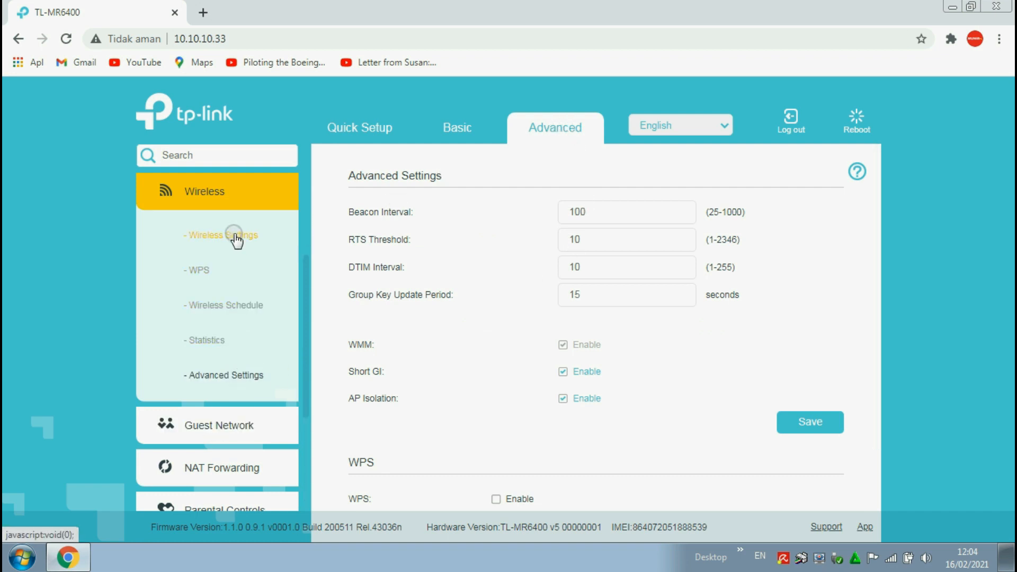
{"action": "left_click", "coordinate": [220, 204]}
{"action": "left_click", "coordinate": [230, 376]}
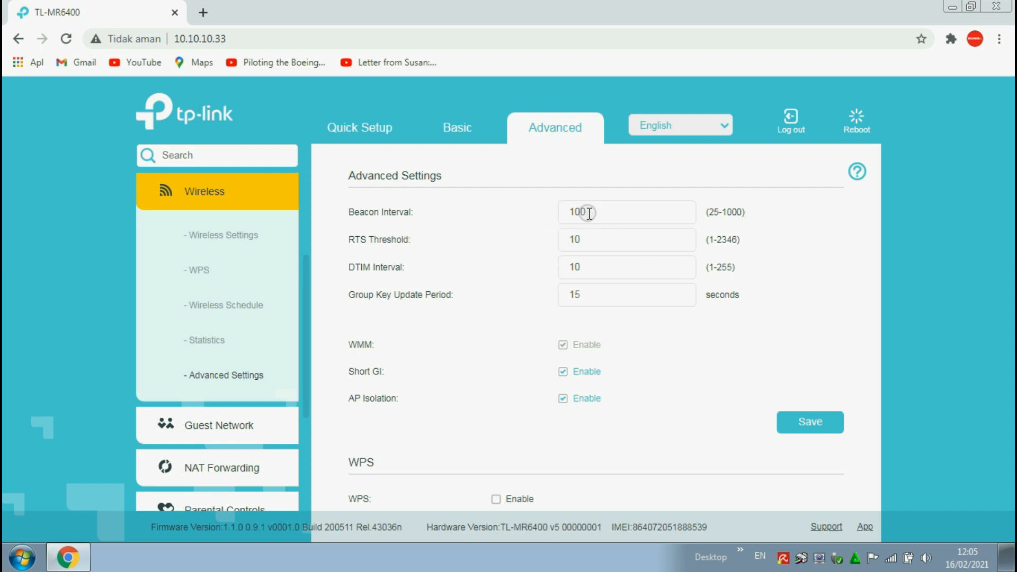
{"action": "left_click_drag", "start_coordinate": [585, 212], "coordinate": [550, 217]}
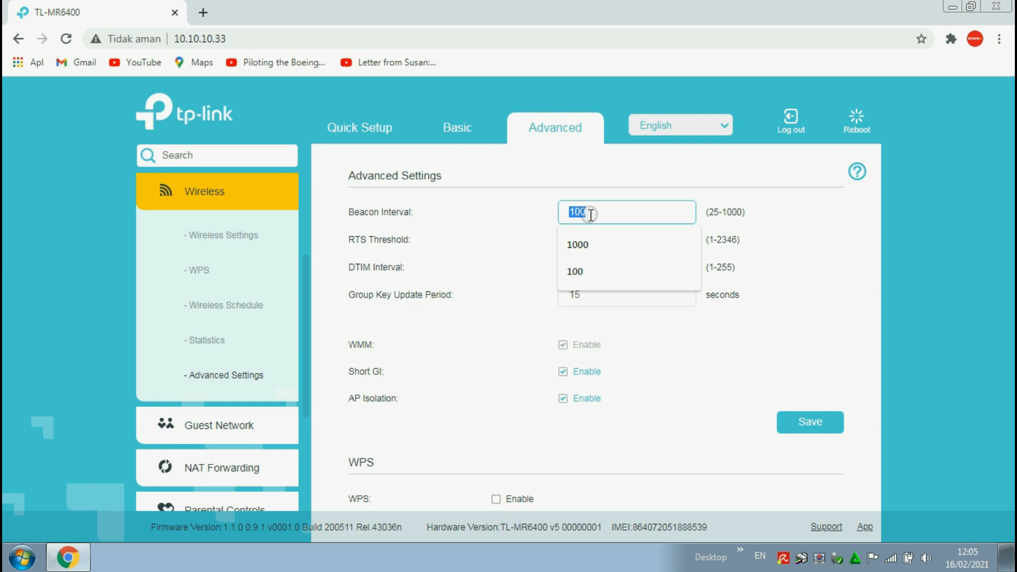
{"action": "left_click", "coordinate": [602, 210]}
{"action": "left_click", "coordinate": [512, 246]}
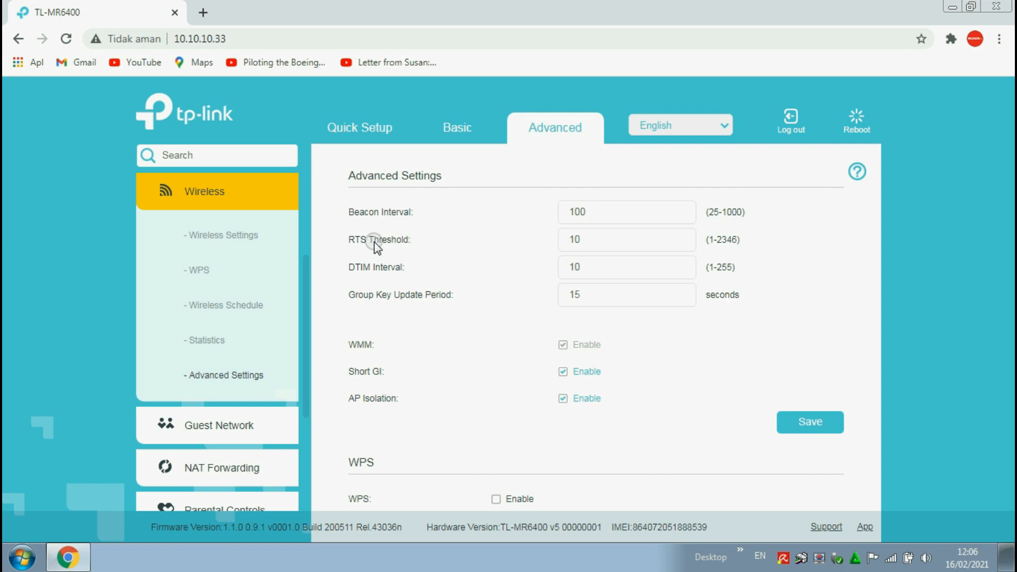
- Select the current RTS Threshold value, then check the PC's Wi-Fi status in the tray
{"action": "left_click_drag", "start_coordinate": [597, 241], "coordinate": [540, 237]}
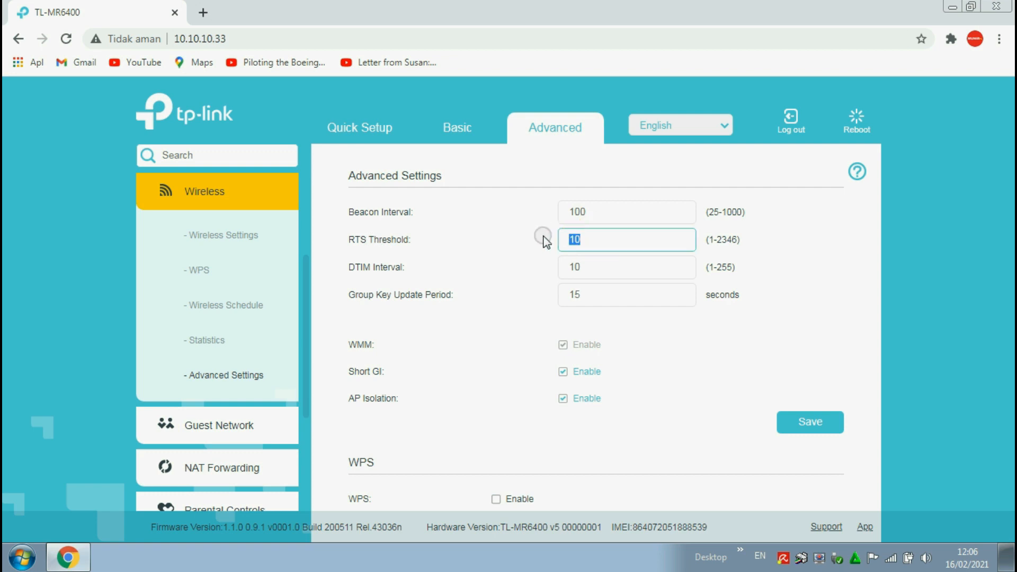
{"action": "left_click", "coordinate": [606, 242]}
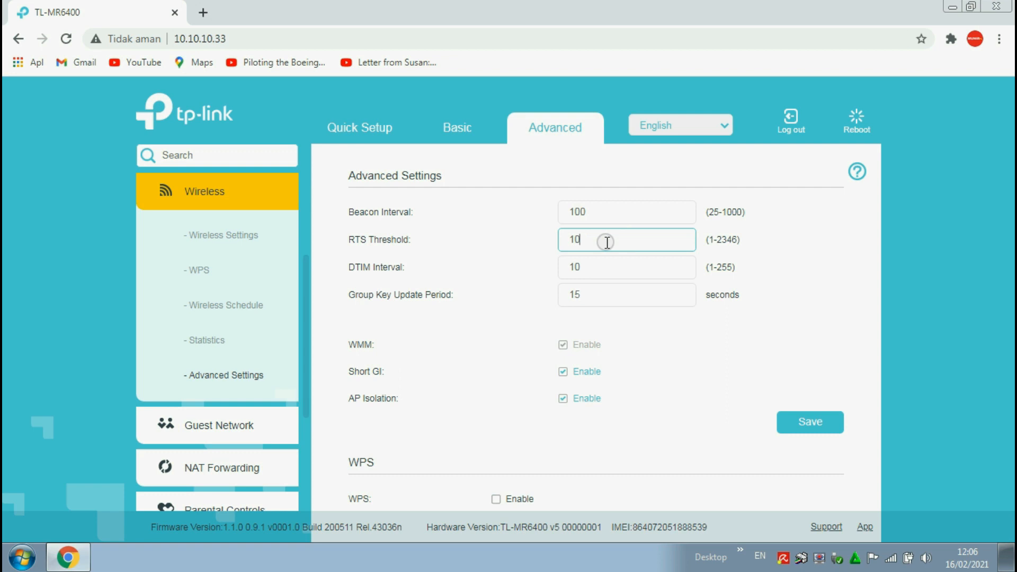
{"action": "left_click", "coordinate": [896, 558]}
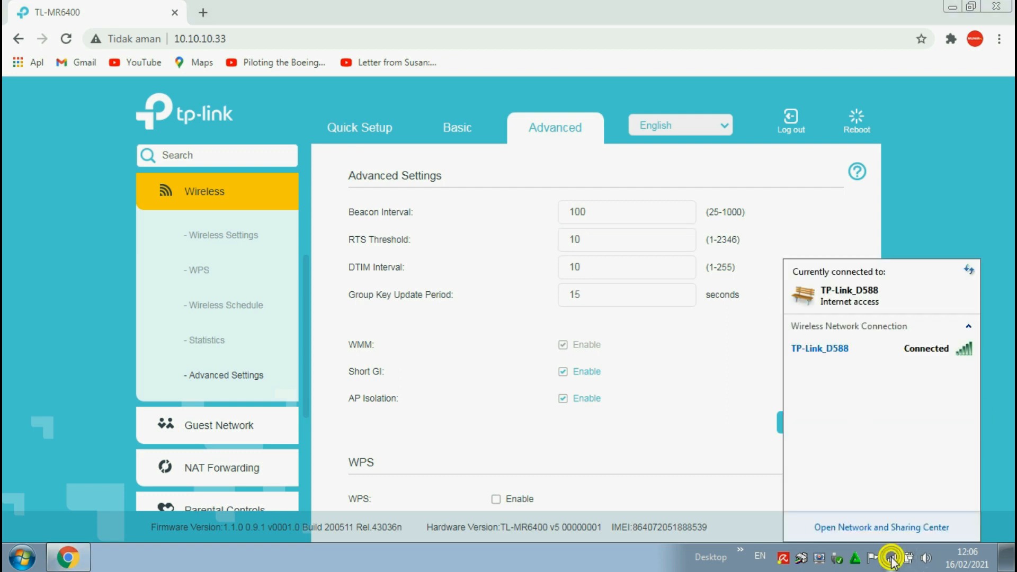
{"action": "mouse_move", "coordinate": [867, 363]}
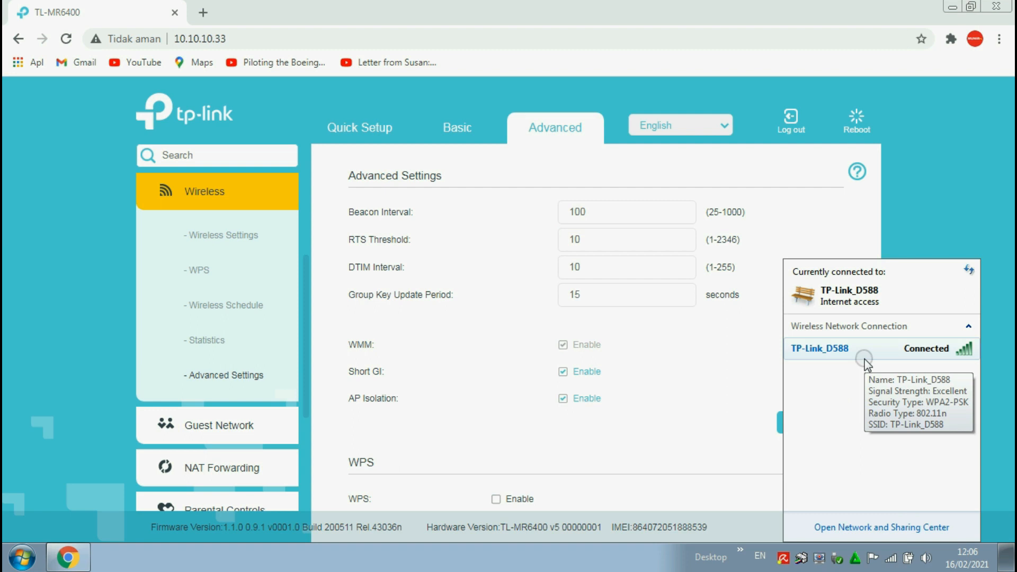
{"action": "left_click", "coordinate": [893, 558]}
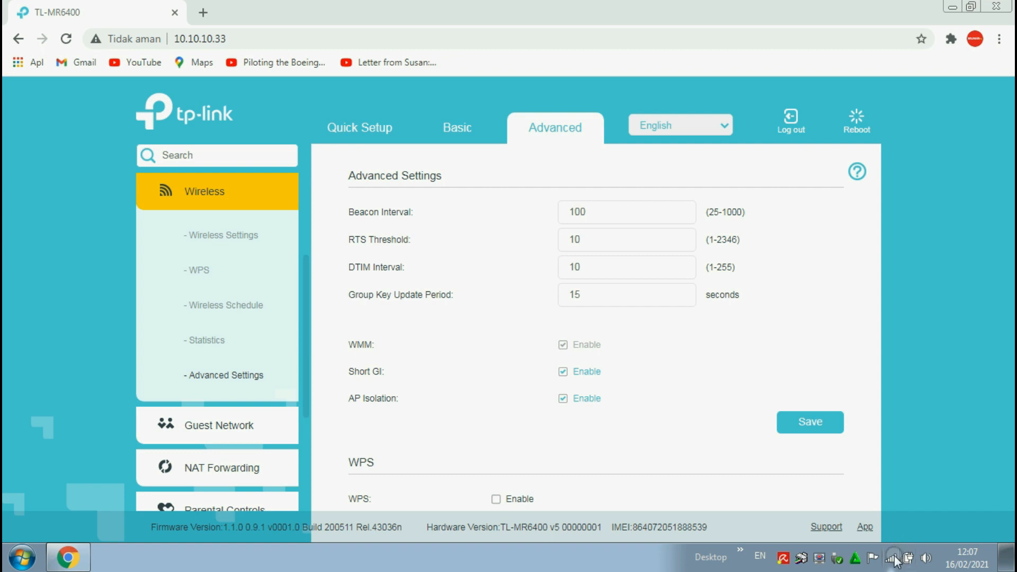
- Review the tray network popup showing TP-Link_D588 connected with internet access, then close it
{"action": "left_click", "coordinate": [893, 559]}
{"action": "mouse_move", "coordinate": [883, 360]}
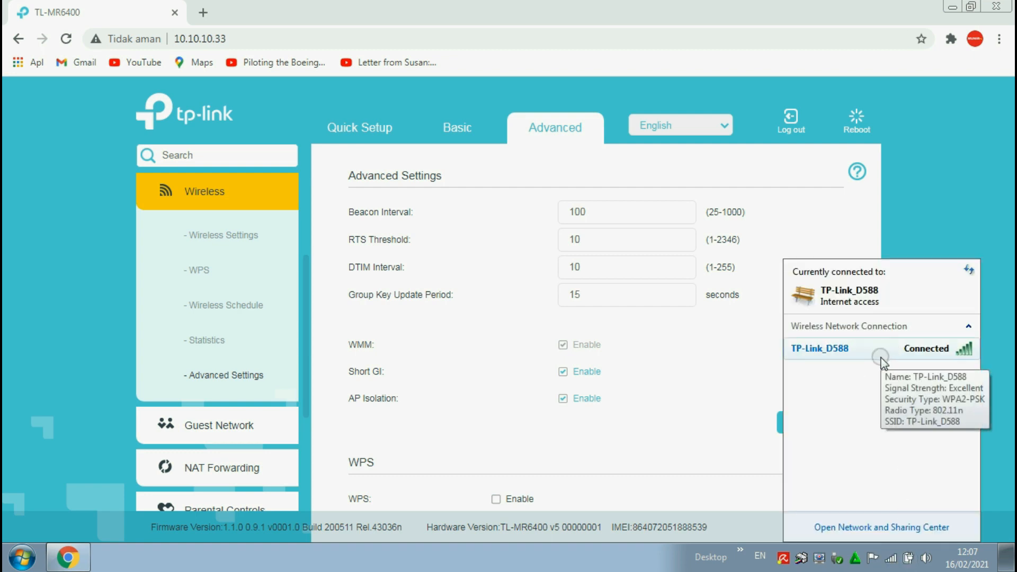
{"action": "left_click", "coordinate": [891, 557]}
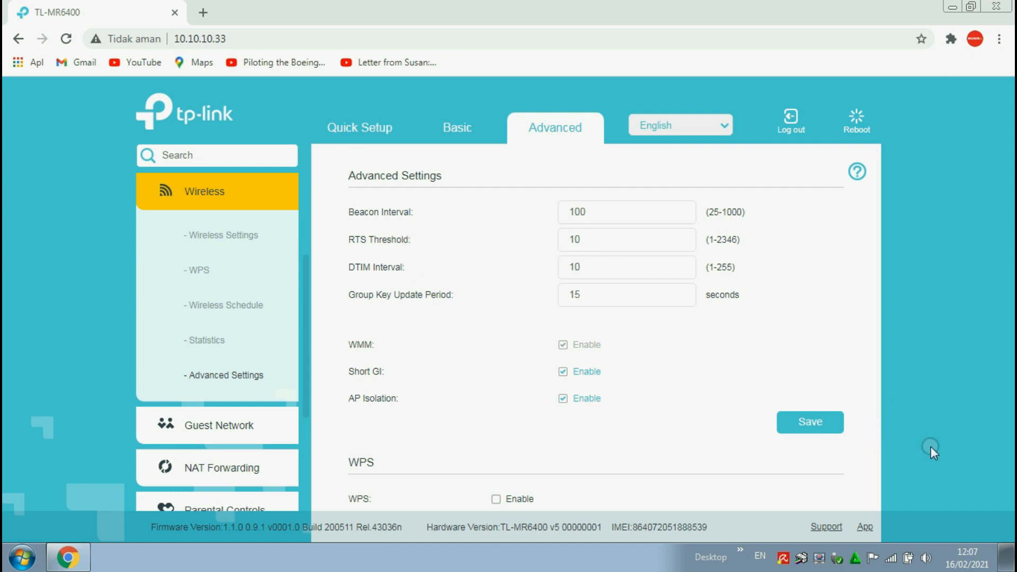
{"action": "left_click", "coordinate": [892, 557]}
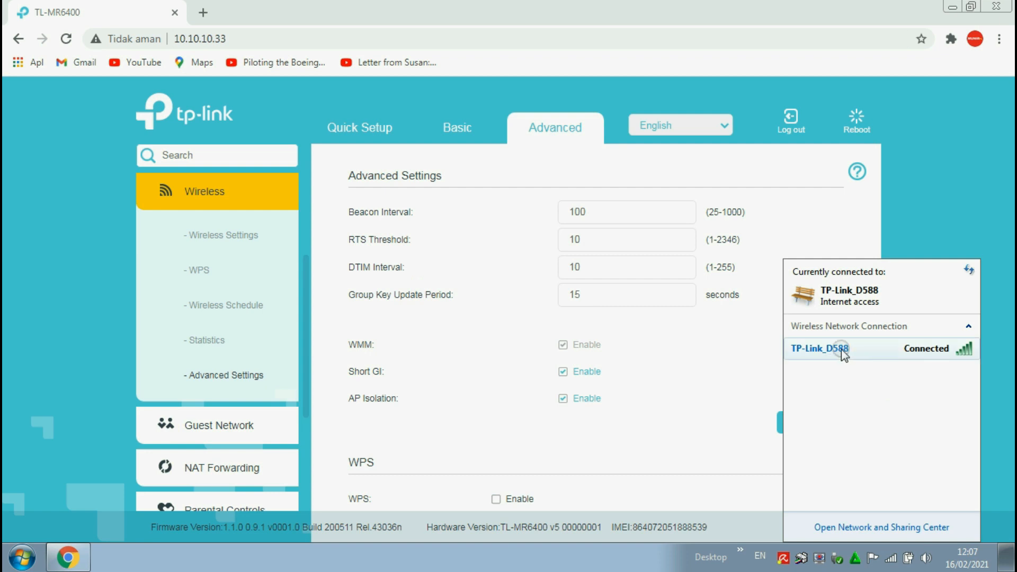
{"action": "mouse_move", "coordinate": [879, 354]}
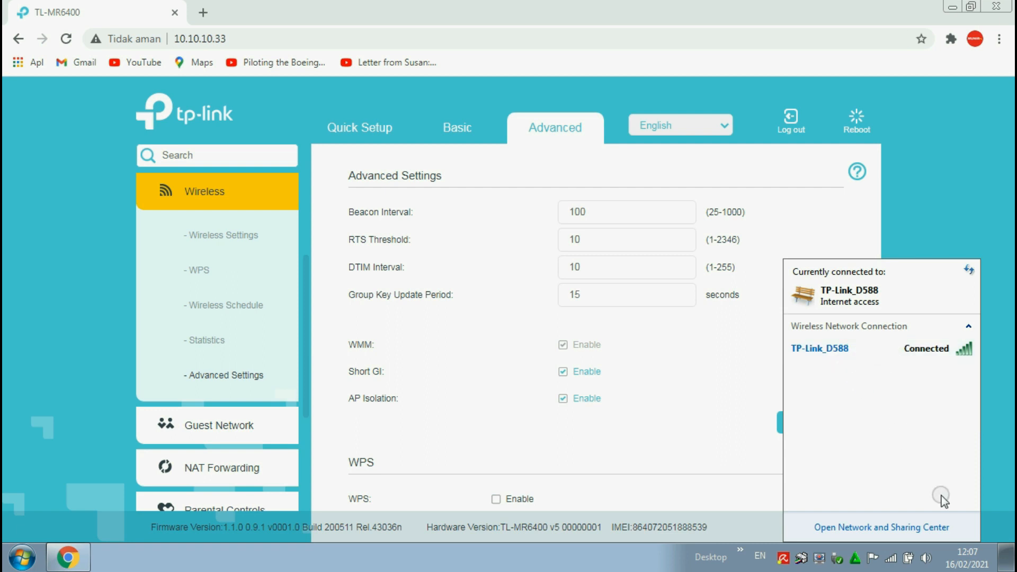
{"action": "left_click", "coordinate": [889, 560]}
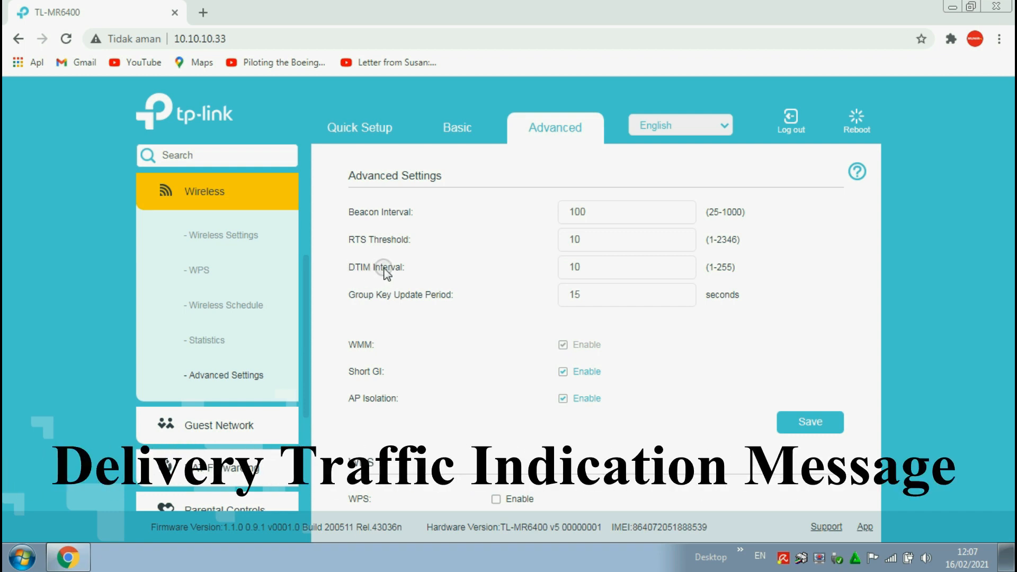
{"action": "double_click", "coordinate": [581, 270]}
{"action": "left_click_drag", "start_coordinate": [583, 268], "coordinate": [469, 295]}
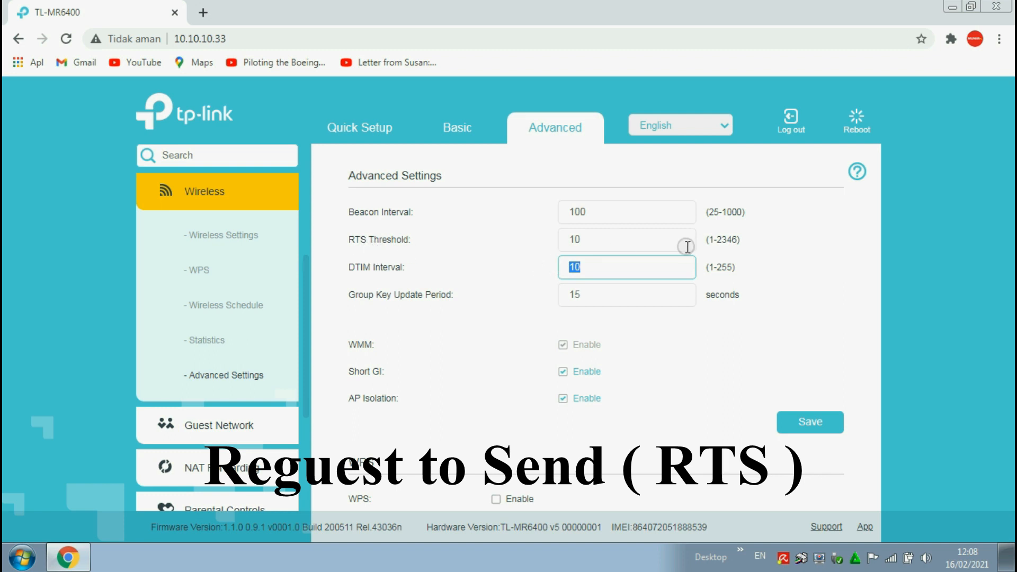
{"action": "left_click", "coordinate": [604, 239]}
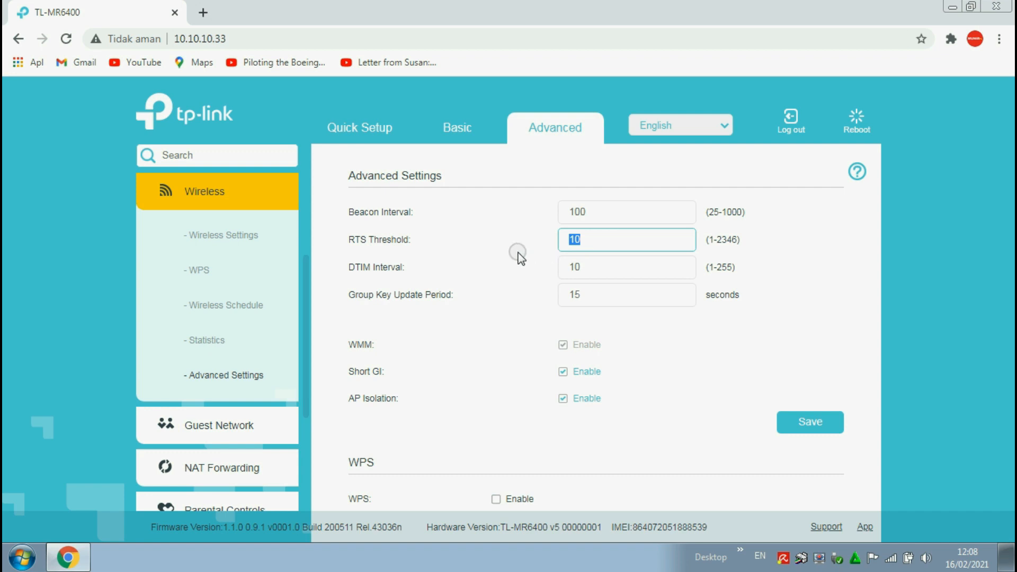
{"action": "double_click", "coordinate": [589, 267]}
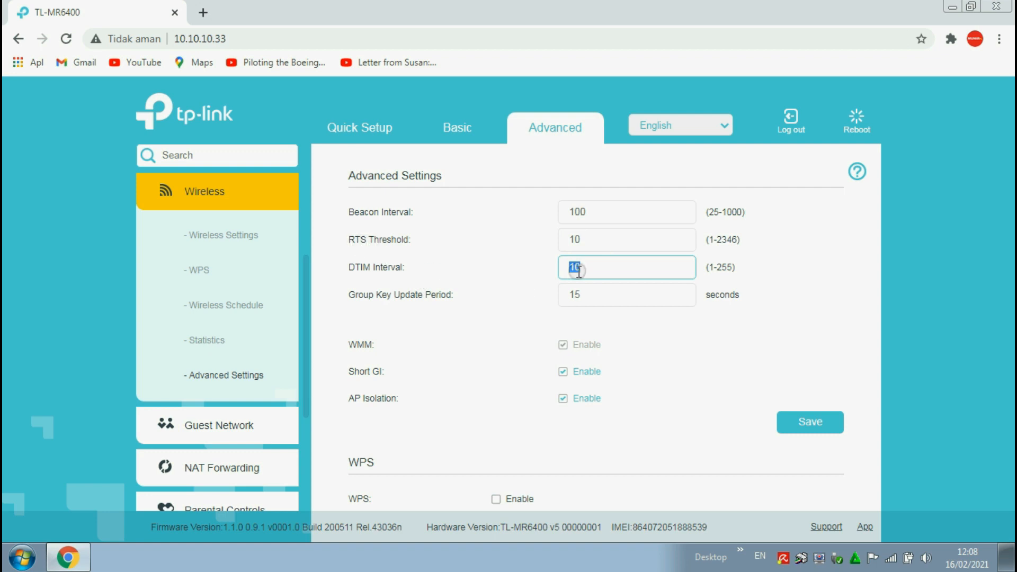
{"action": "left_click", "coordinate": [589, 244]}
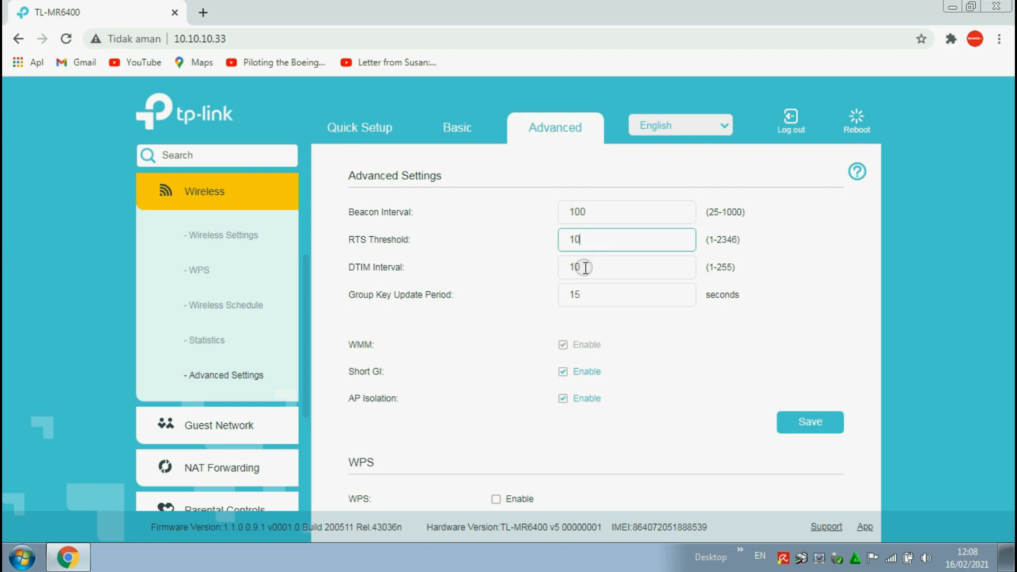
{"action": "key", "text": "Tab"}
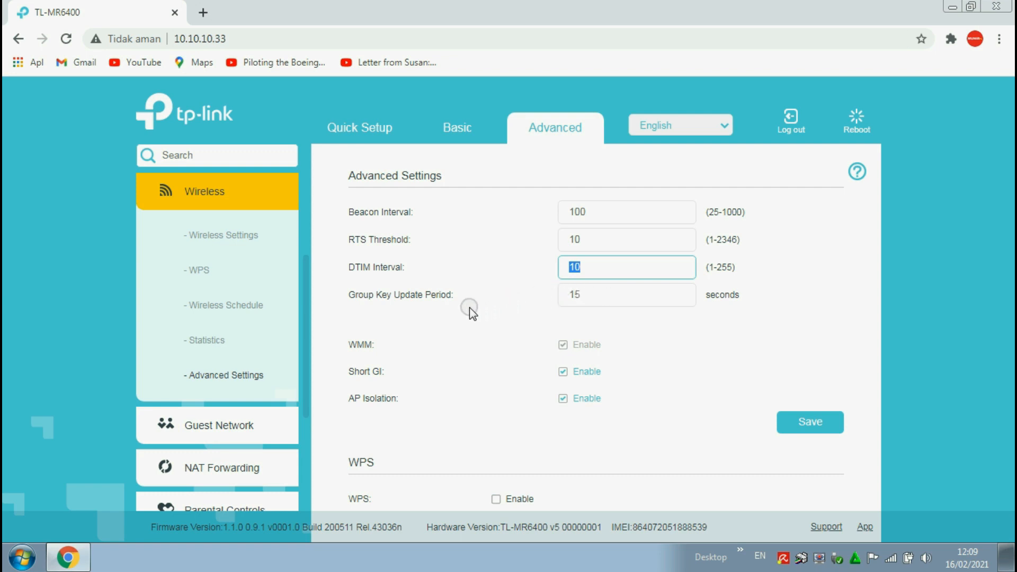
{"action": "left_click", "coordinate": [596, 293]}
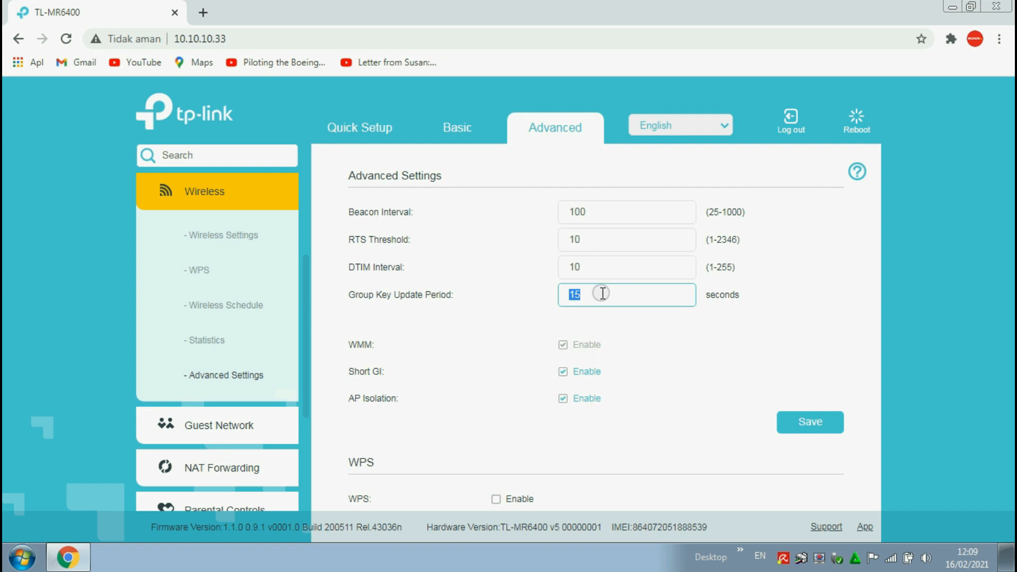
{"action": "left_click", "coordinate": [621, 331]}
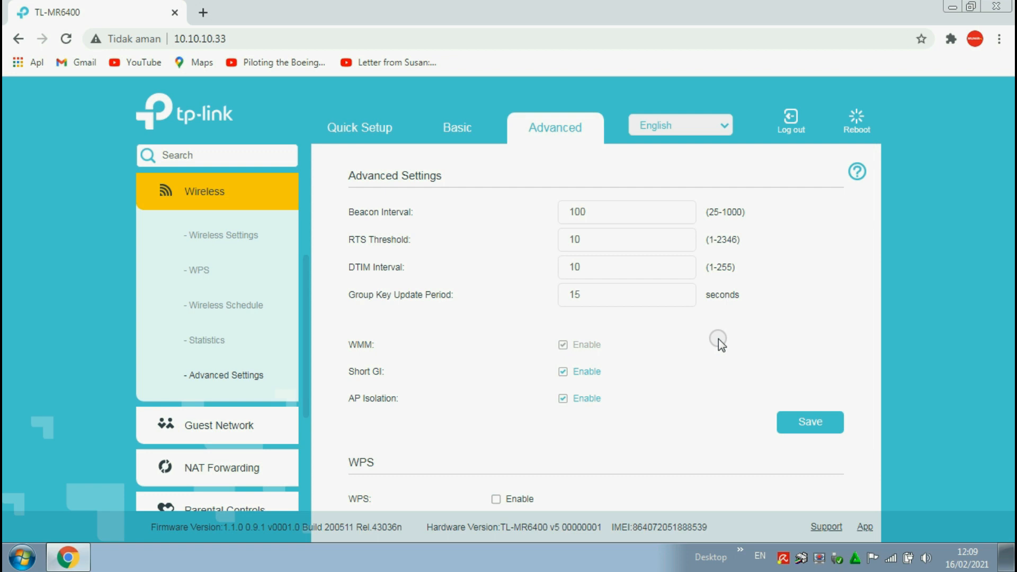
{"action": "left_click_drag", "start_coordinate": [588, 246], "coordinate": [547, 234]}
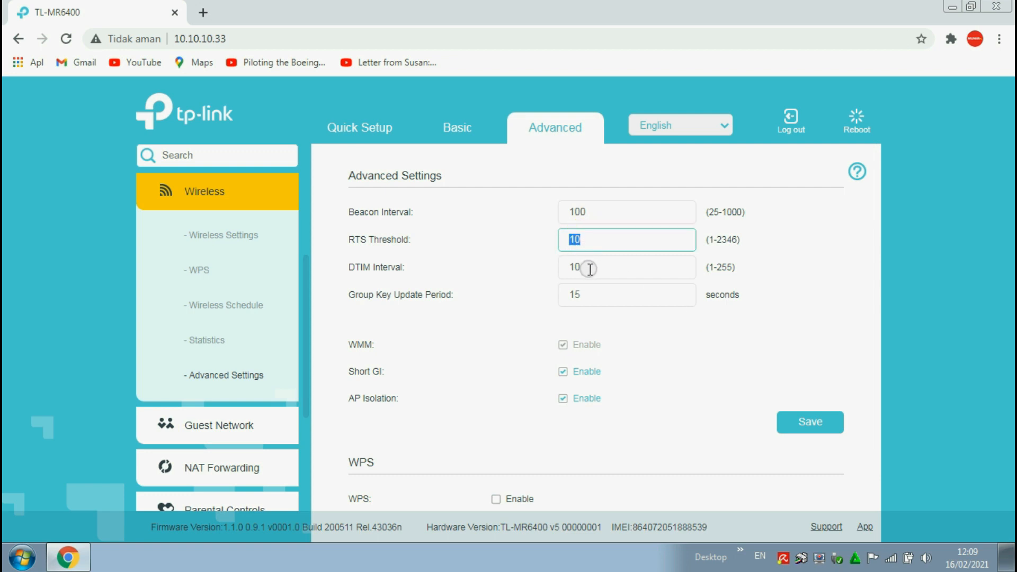
{"action": "left_click_drag", "start_coordinate": [593, 265], "coordinate": [527, 265]}
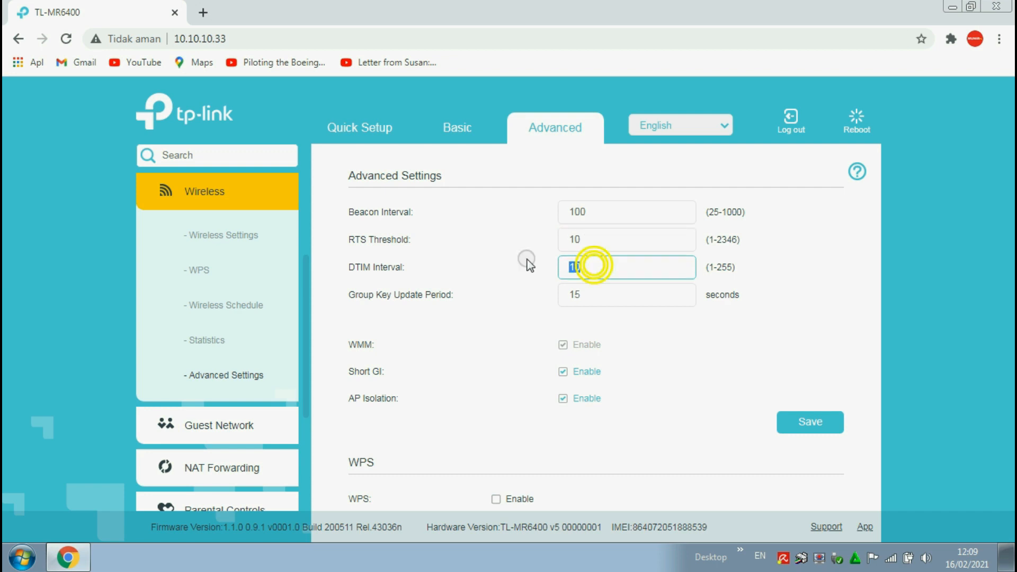
{"action": "left_click_drag", "start_coordinate": [577, 304], "coordinate": [519, 283]}
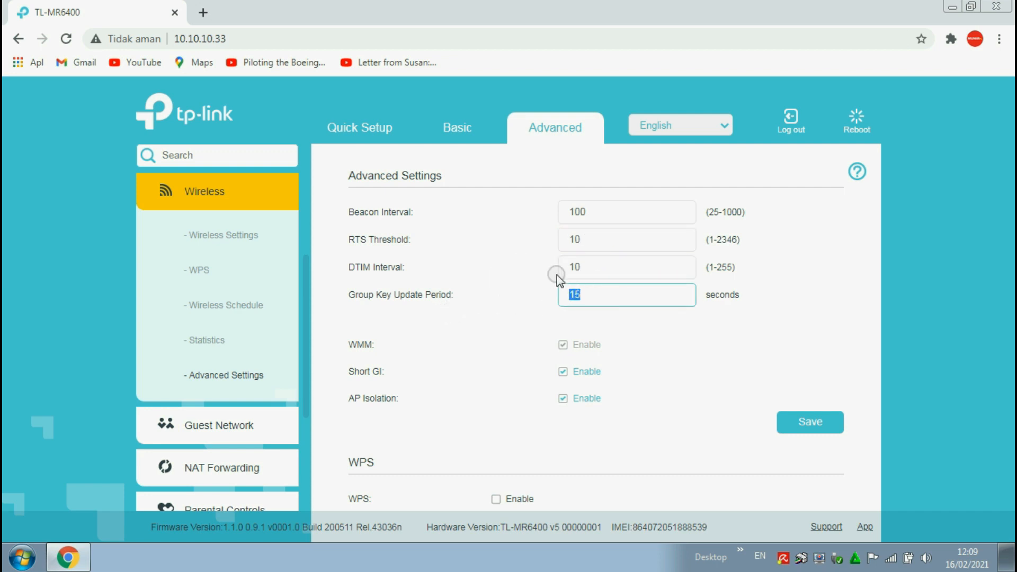
{"action": "left_click", "coordinate": [586, 295]}
{"action": "left_click", "coordinate": [597, 213]}
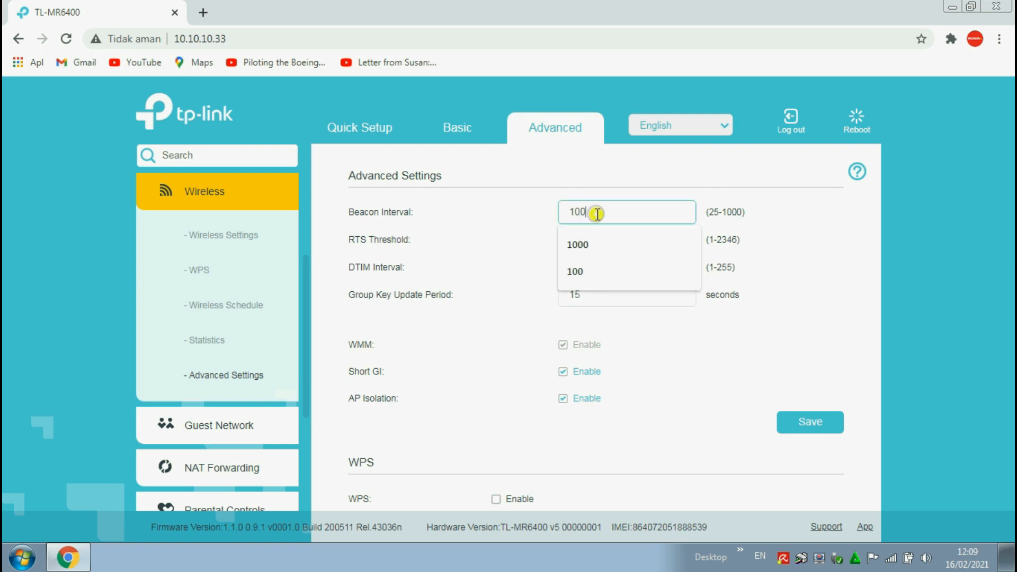
{"action": "left_click", "coordinate": [695, 362]}
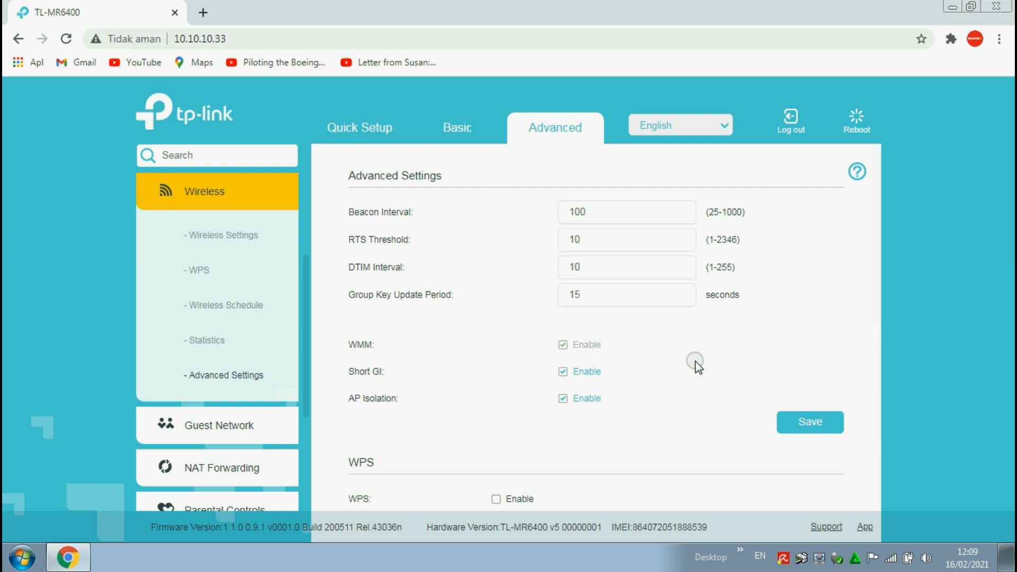
- Check the tray Wi-Fi, open Google in a new tab, and return to the TL-MR6400 tab
{"action": "left_click", "coordinate": [890, 558]}
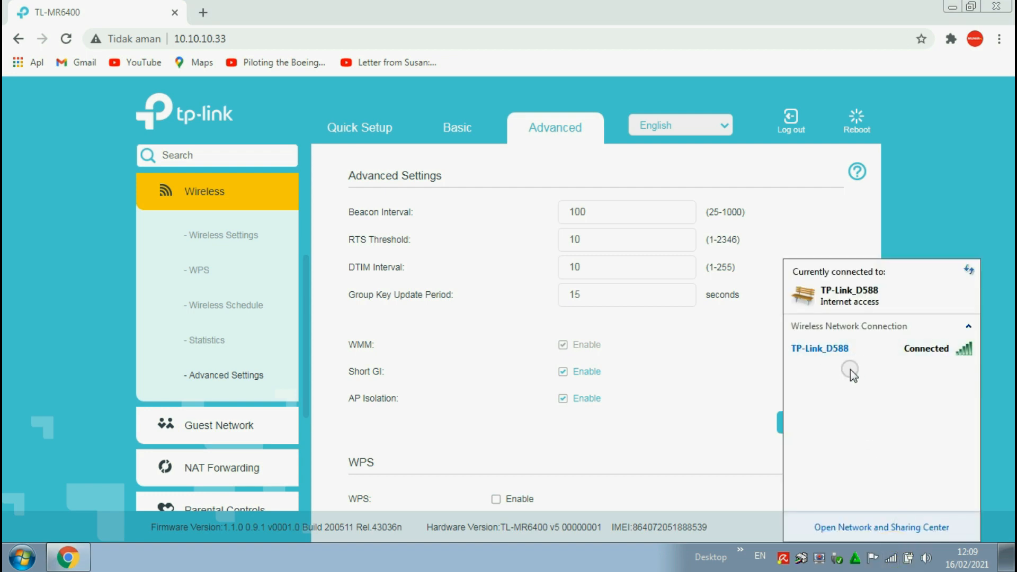
{"action": "mouse_move", "coordinate": [848, 348]}
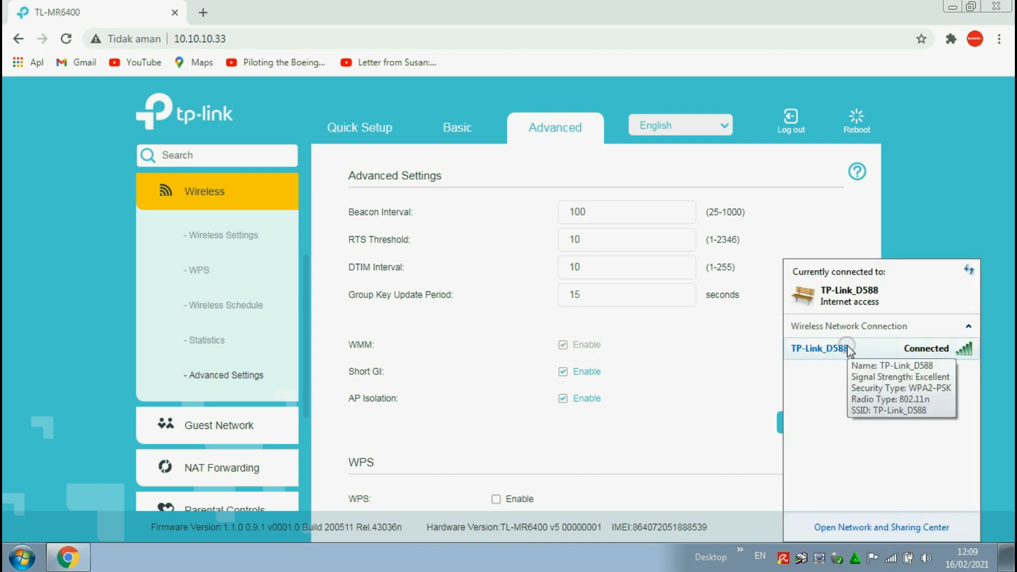
{"action": "left_click", "coordinate": [202, 13]}
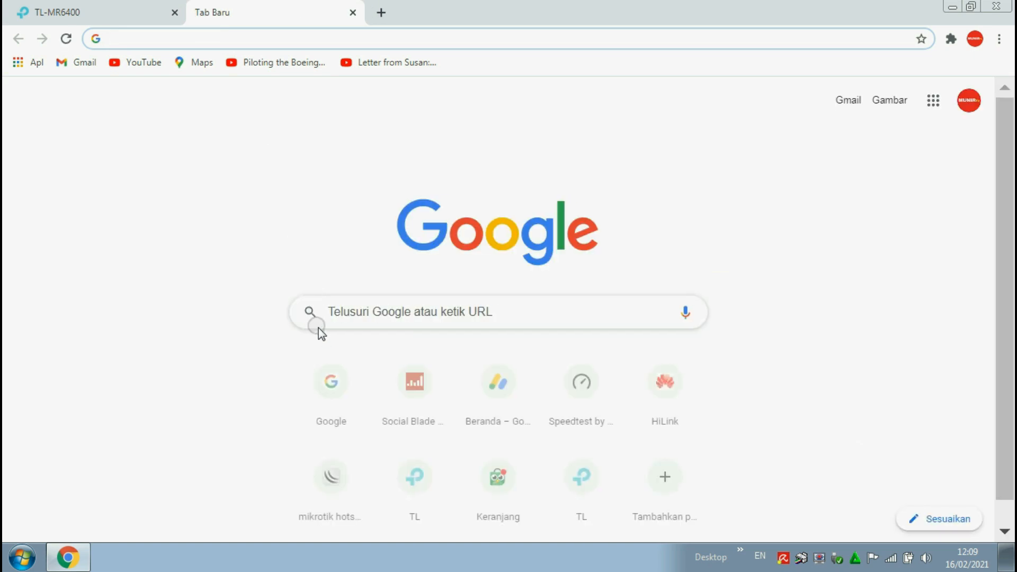
{"action": "left_click", "coordinate": [330, 380]}
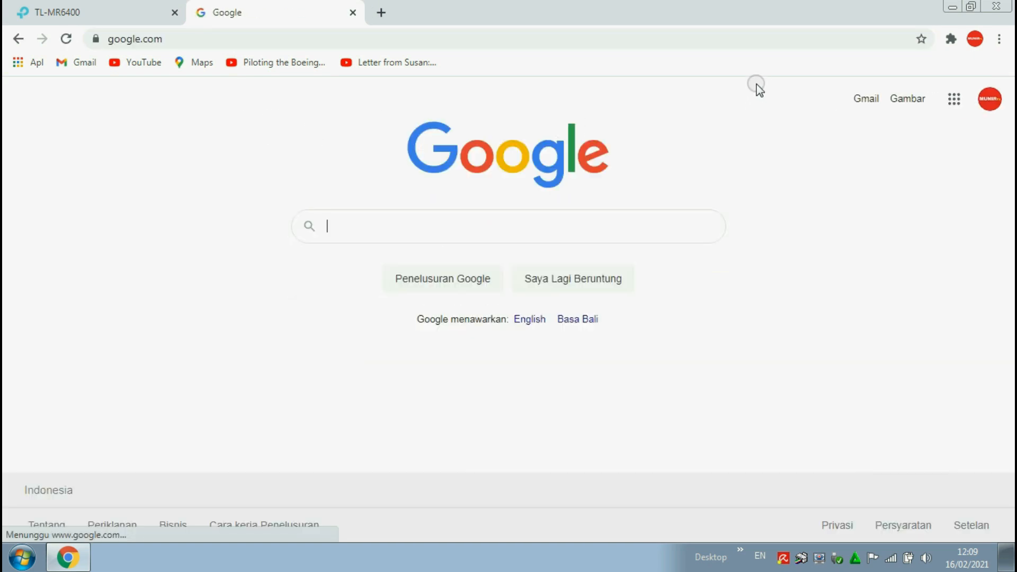
{"action": "left_click", "coordinate": [146, 13]}
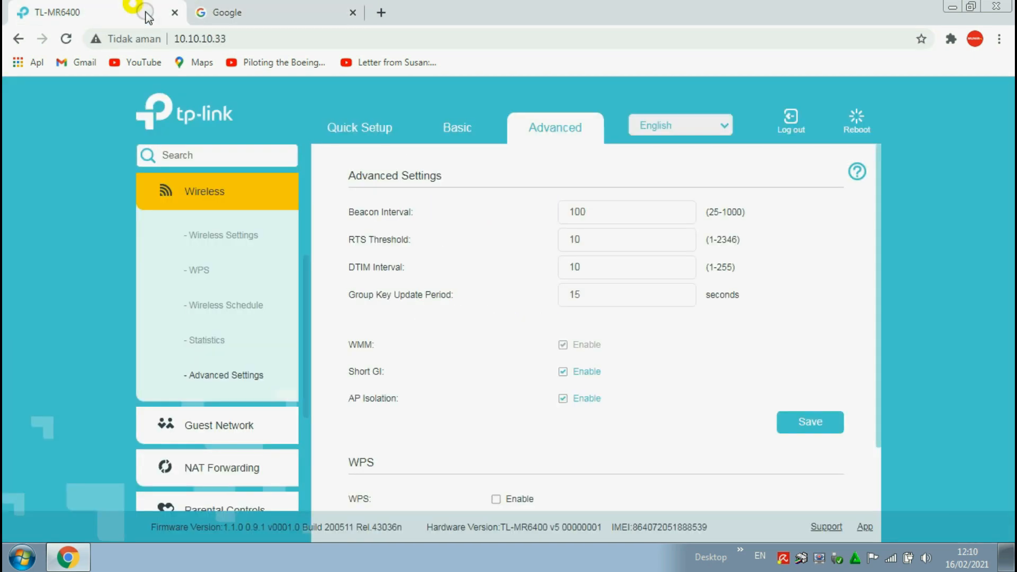
{"action": "double_click", "coordinate": [596, 211]}
{"action": "left_click", "coordinate": [512, 232]}
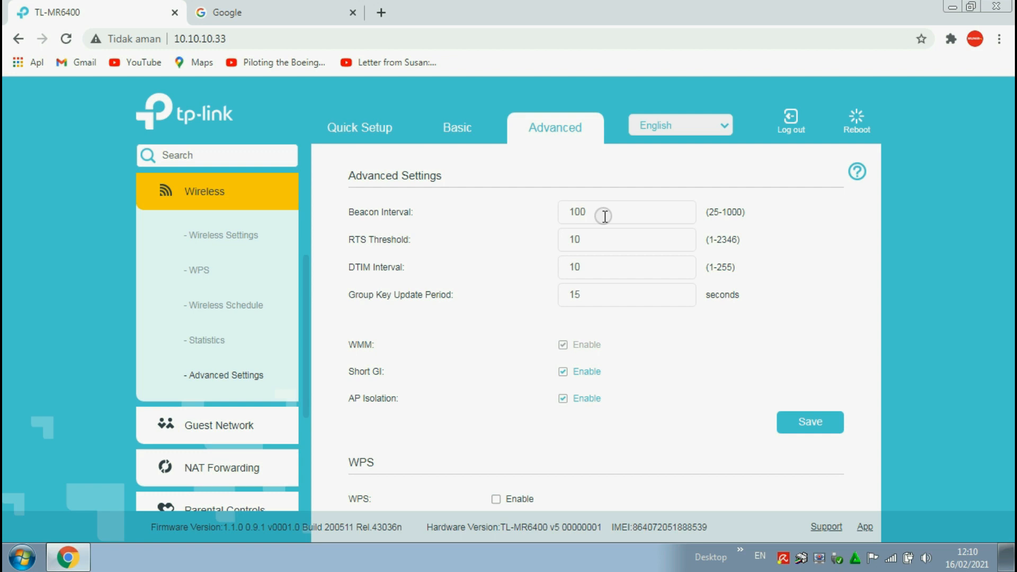
{"action": "double_click", "coordinate": [580, 211]}
{"action": "left_click", "coordinate": [535, 211]}
{"action": "double_click", "coordinate": [580, 212]}
{"action": "left_click", "coordinate": [527, 213]}
{"action": "left_click", "coordinate": [592, 262]}
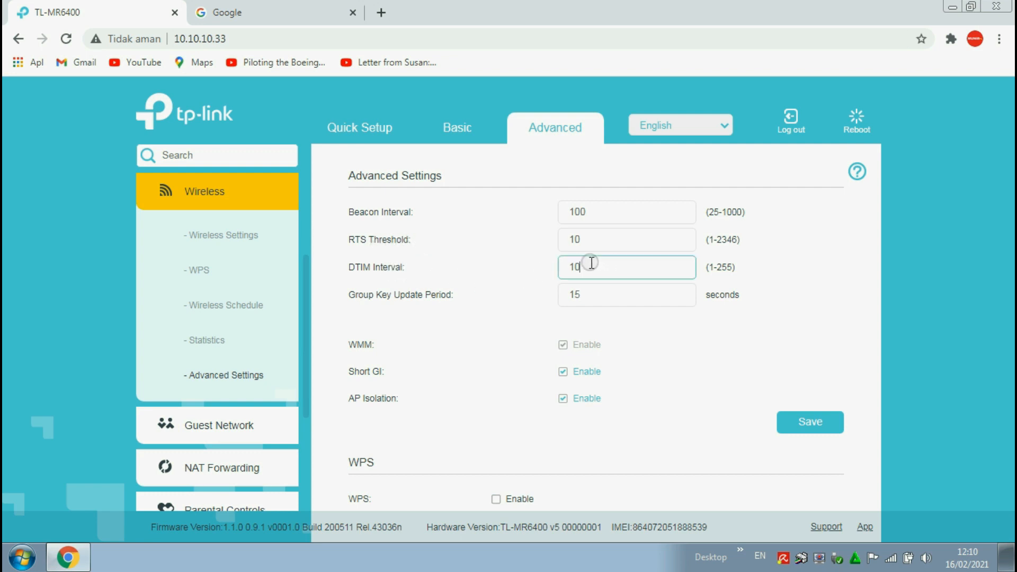
{"action": "double_click", "coordinate": [583, 240]}
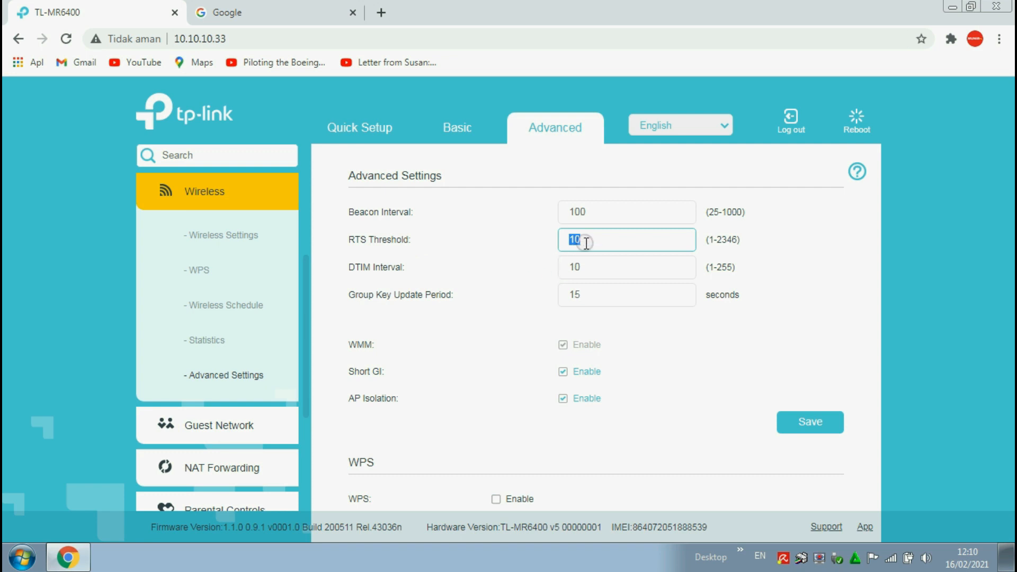
{"action": "double_click", "coordinate": [585, 267]}
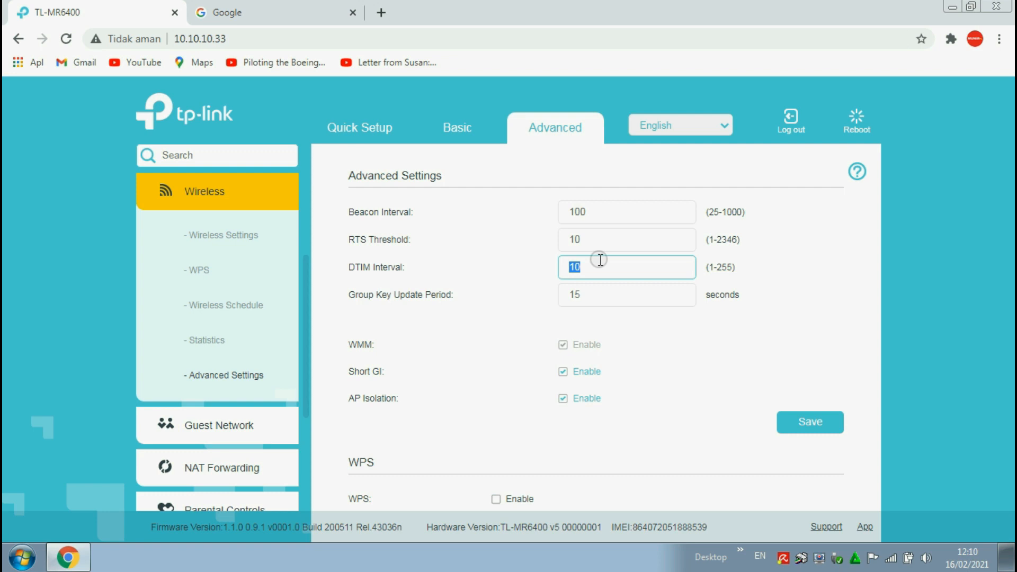
{"action": "double_click", "coordinate": [583, 237]}
{"action": "left_click", "coordinate": [649, 339]}
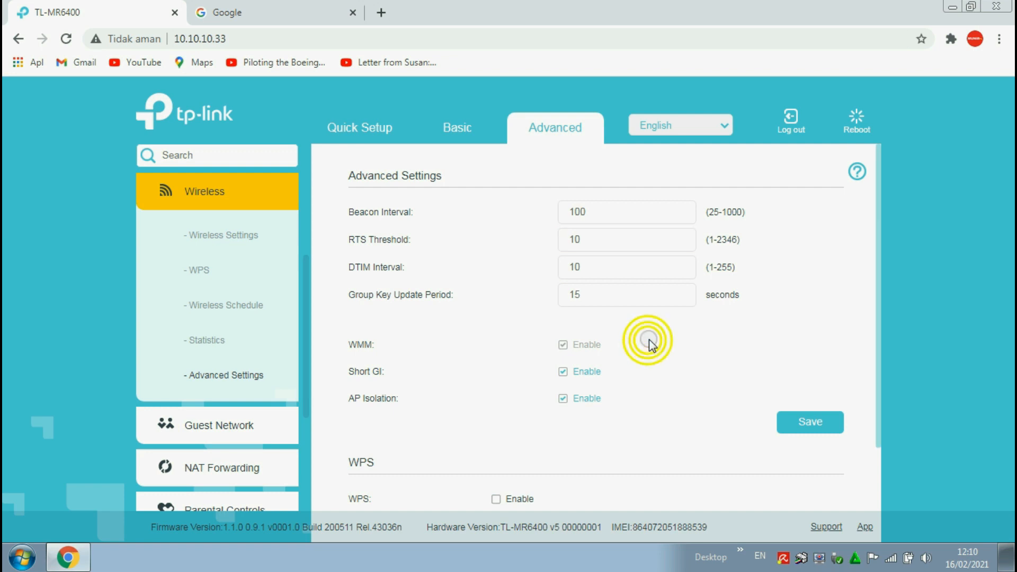